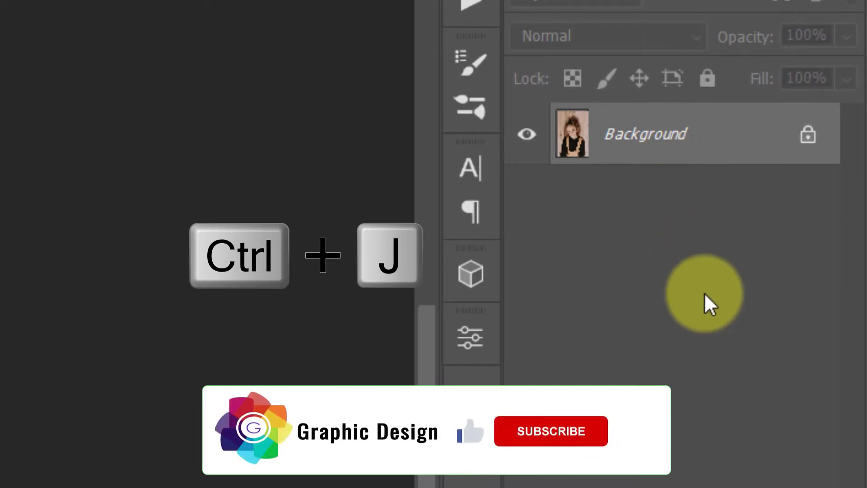
Duplicate the background portrait as Layer 1 and convert it to a smart object.
{"action": "key", "text": "ctrl+j"}
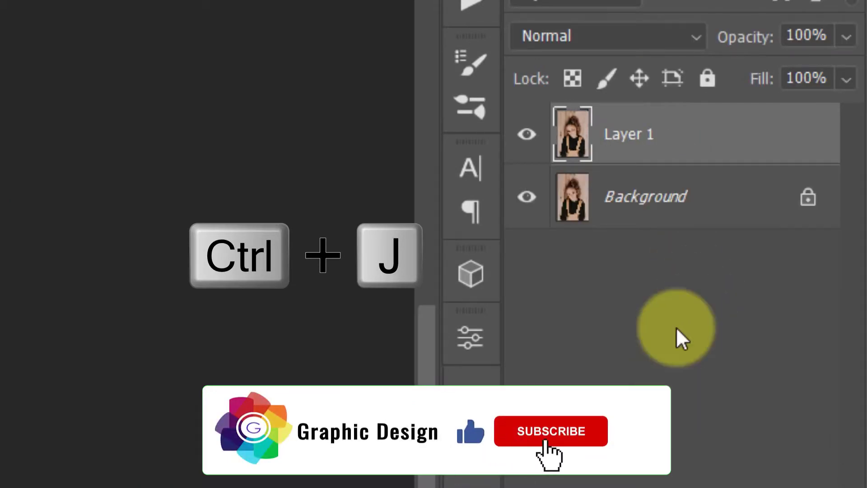
{"action": "right_click", "coordinate": [729, 131]}
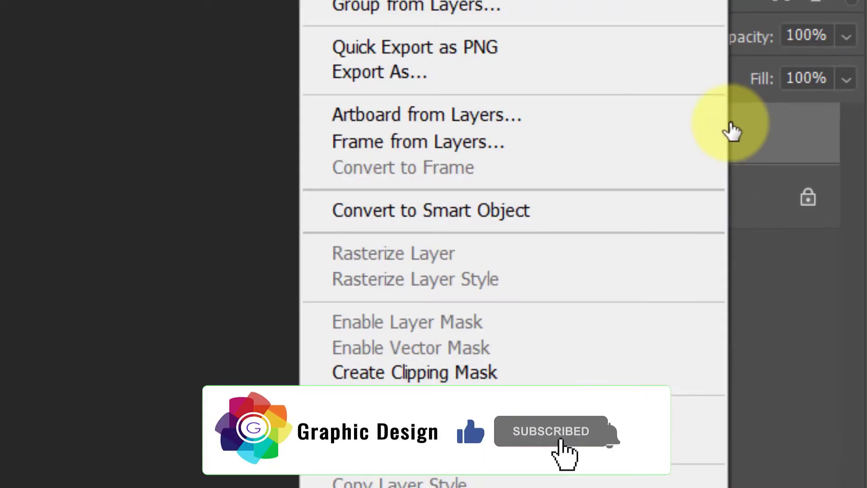
{"action": "left_click", "coordinate": [583, 204]}
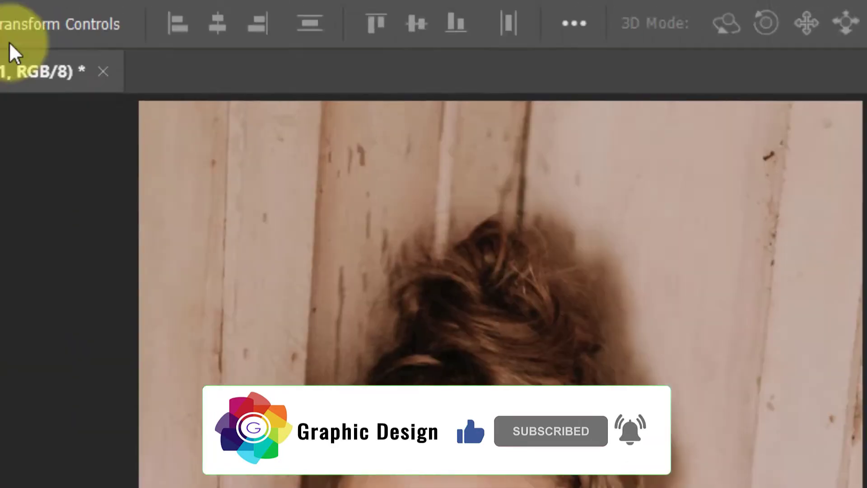
Apply a horizontal Motion Blur with angle 0 and distance 779 pixels.
{"action": "left_click", "coordinate": [230, 17]}
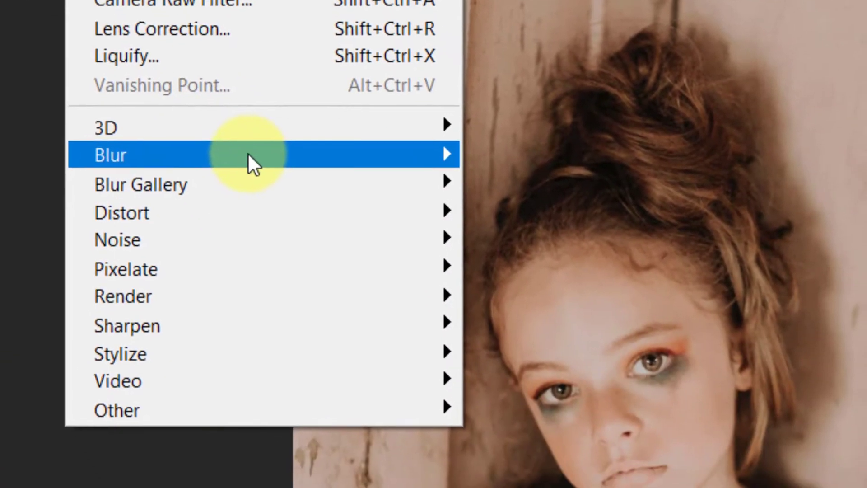
{"action": "mouse_move", "coordinate": [248, 155]}
{"action": "left_click", "coordinate": [570, 321]}
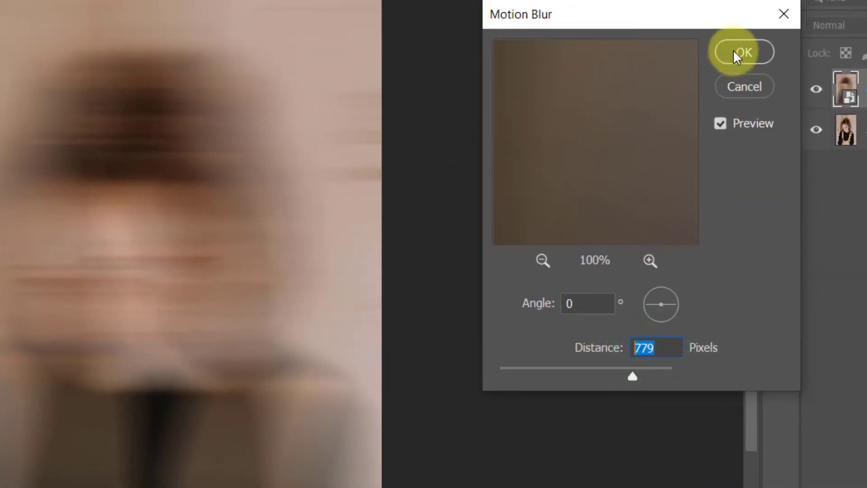
{"action": "left_click", "coordinate": [747, 53]}
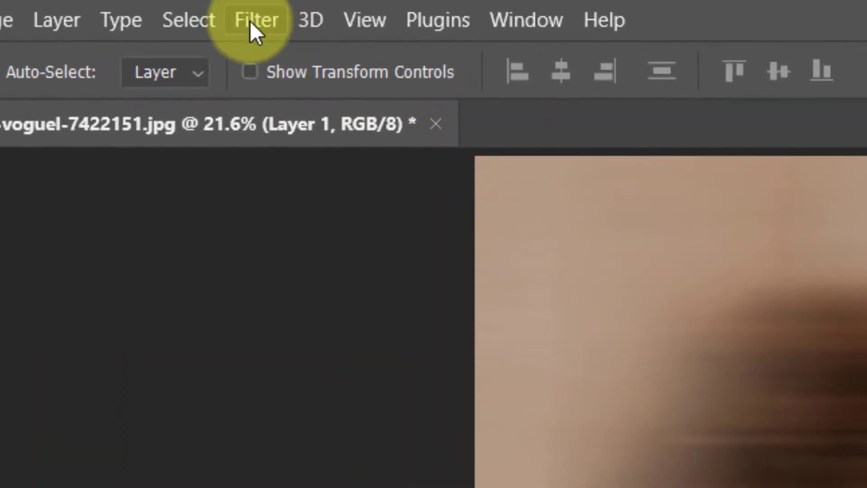
{"action": "left_click", "coordinate": [239, 14]}
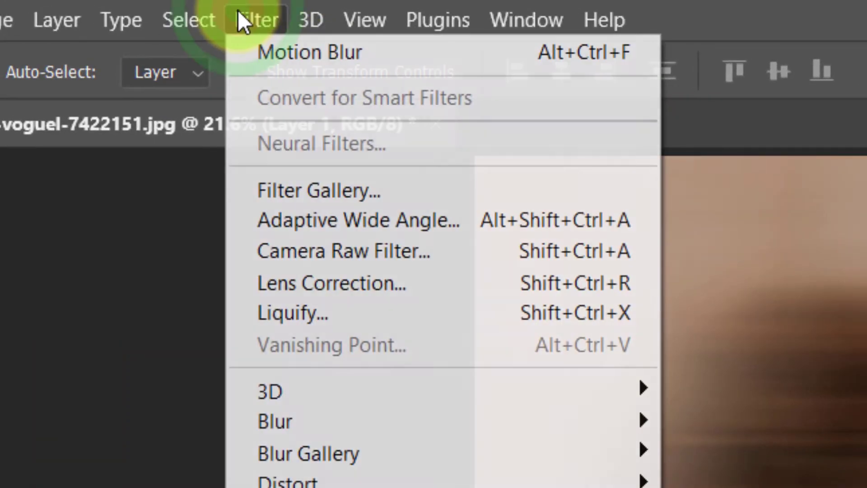
{"action": "mouse_move", "coordinate": [163, 234]}
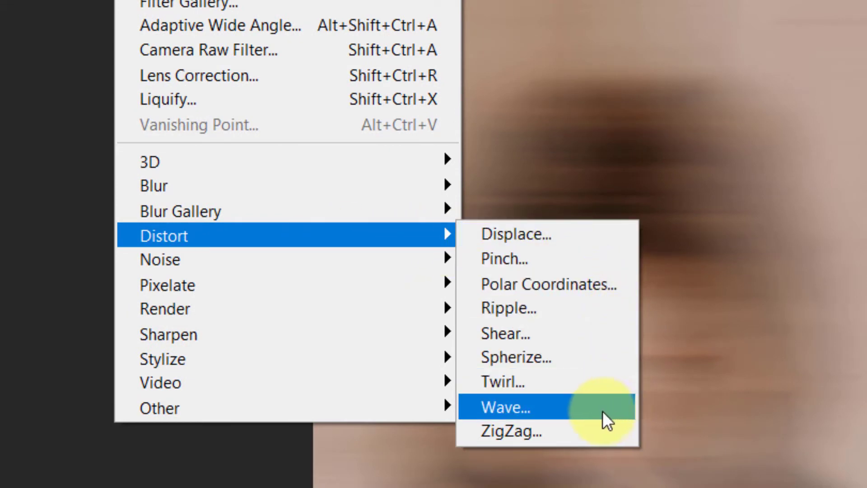
Add a Wave filter with 28 generators, maximum amplitude 164 and vertical scale 1%.
{"action": "left_click", "coordinate": [574, 405]}
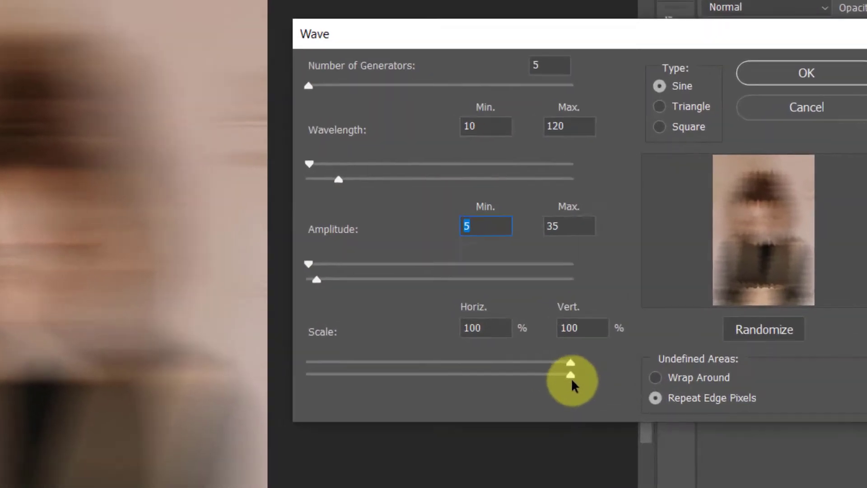
{"action": "left_click_drag", "start_coordinate": [580, 332], "coordinate": [432, 339]}
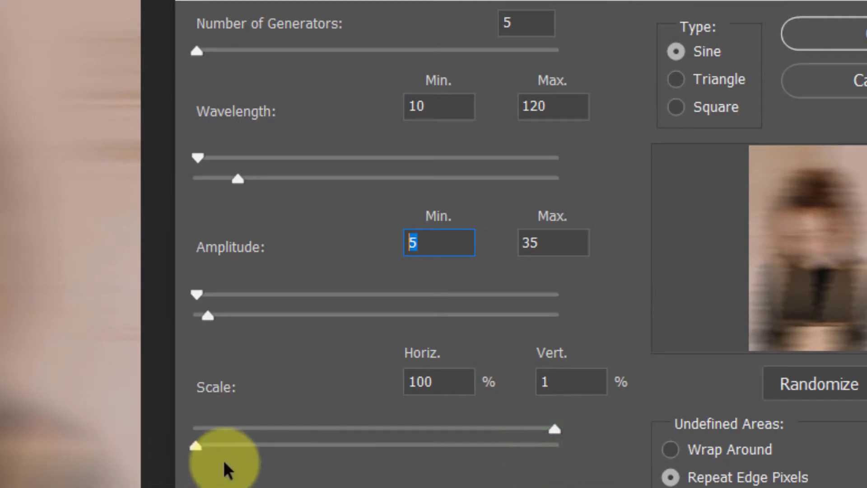
{"action": "mouse_move", "coordinate": [207, 315]}
{"action": "left_mouse_down"}
{"action": "mouse_move", "coordinate": [280, 315]}
{"action": "mouse_move", "coordinate": [254, 316]}
{"action": "left_mouse_up"}
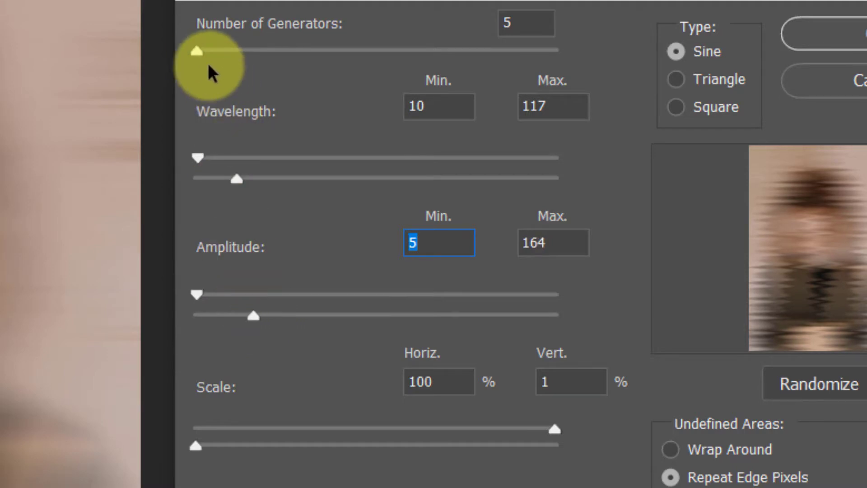
{"action": "left_click_drag", "start_coordinate": [199, 52], "coordinate": [207, 58]}
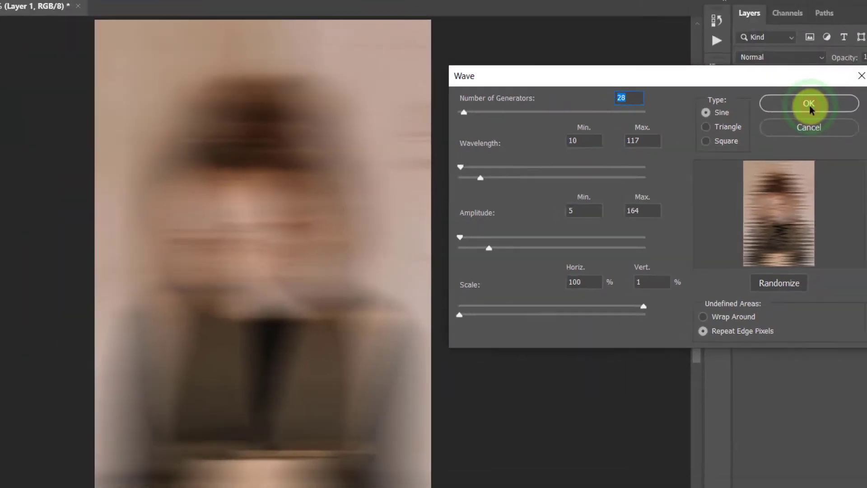
{"action": "left_click", "coordinate": [810, 108]}
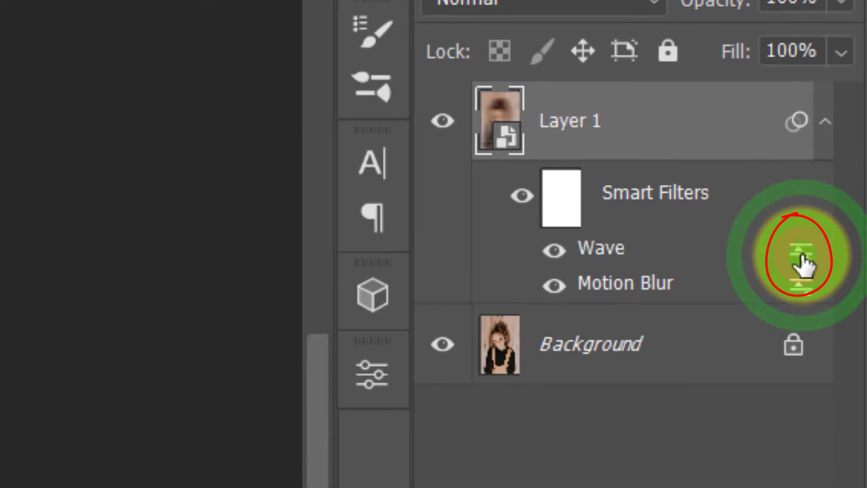
Set the Wave smart filter's blending mode to Darker Color.
{"action": "double_click", "coordinate": [801, 262]}
{"action": "left_click", "coordinate": [489, 145]}
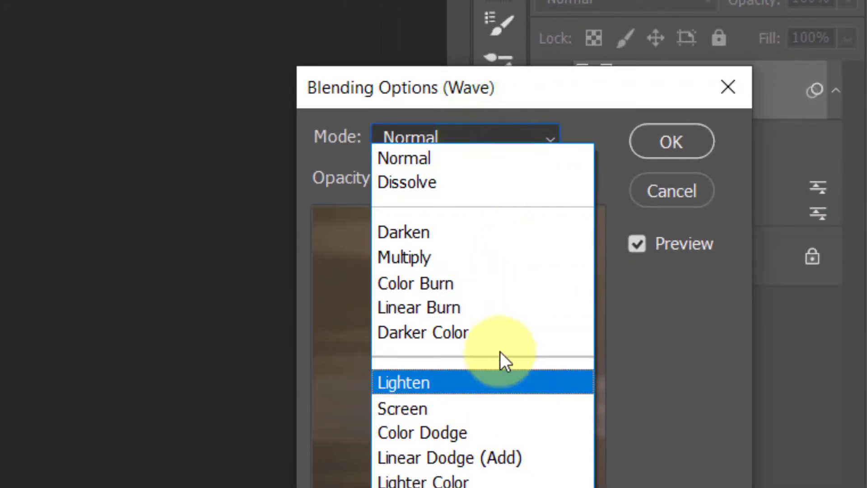
{"action": "left_click", "coordinate": [494, 332]}
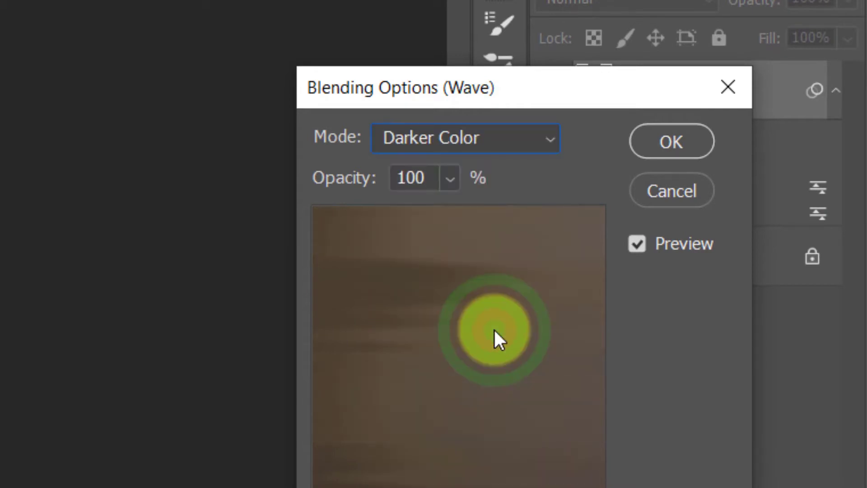
{"action": "left_click", "coordinate": [671, 145]}
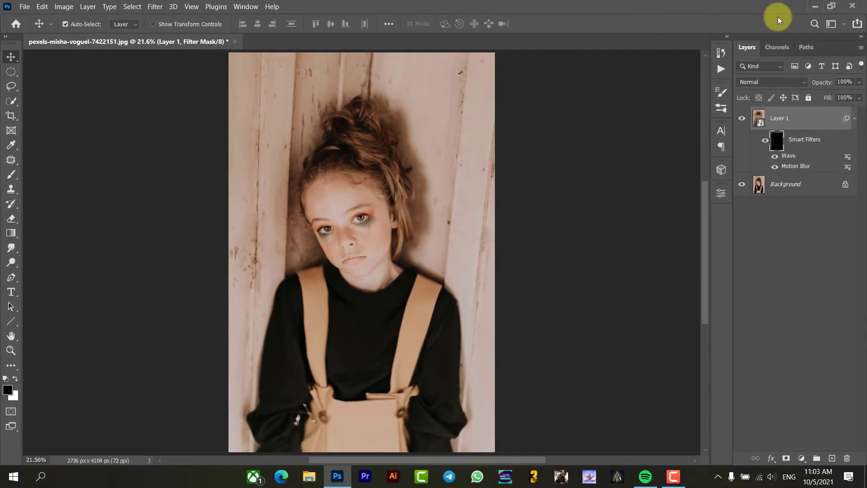
Load the 20 Painter Brushes set and select its 2500 px stroke-shaped brush.
{"action": "left_click", "coordinate": [814, 5]}
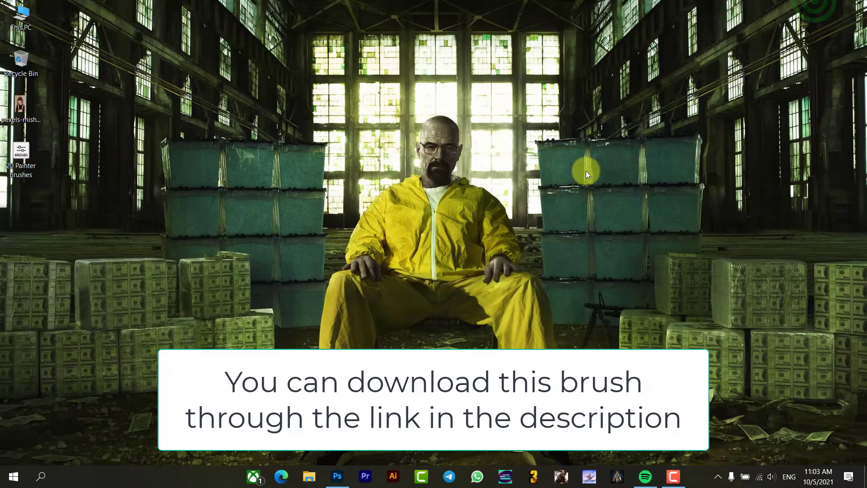
{"action": "double_click", "coordinate": [19, 156]}
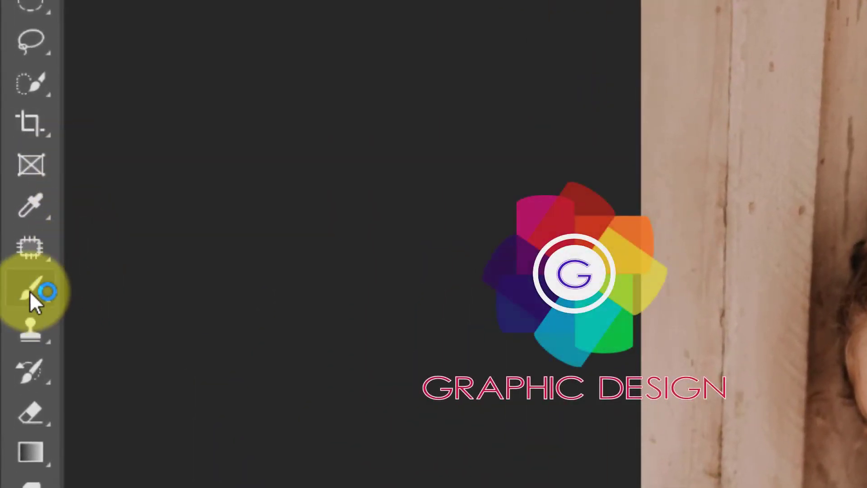
{"action": "left_click", "coordinate": [29, 291]}
{"action": "left_click", "coordinate": [228, 81]}
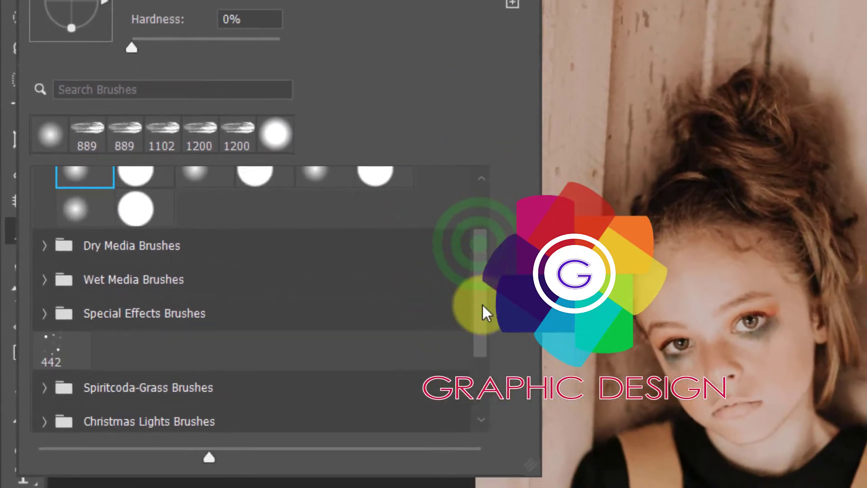
{"action": "left_click_drag", "start_coordinate": [483, 311], "coordinate": [492, 410]}
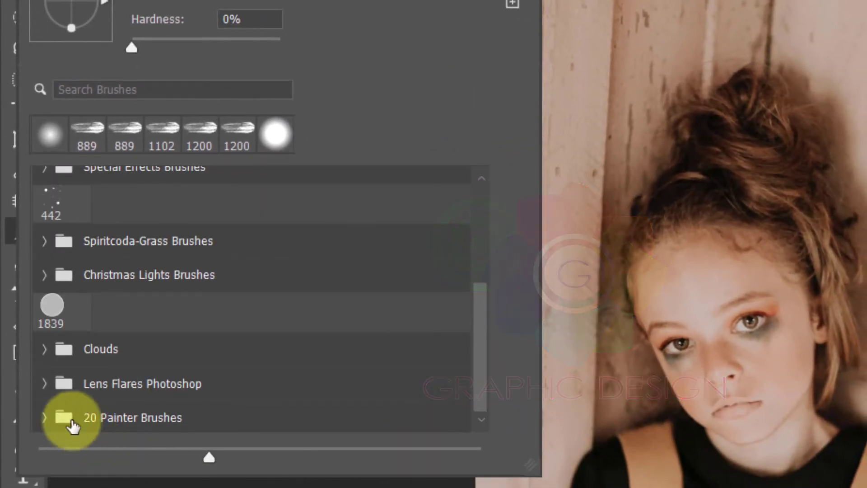
{"action": "scroll", "coordinate": [235, 375], "scroll_direction": "down", "scroll_amount": 3}
{"action": "scroll", "coordinate": [312, 357], "scroll_direction": "down", "scroll_amount": 2}
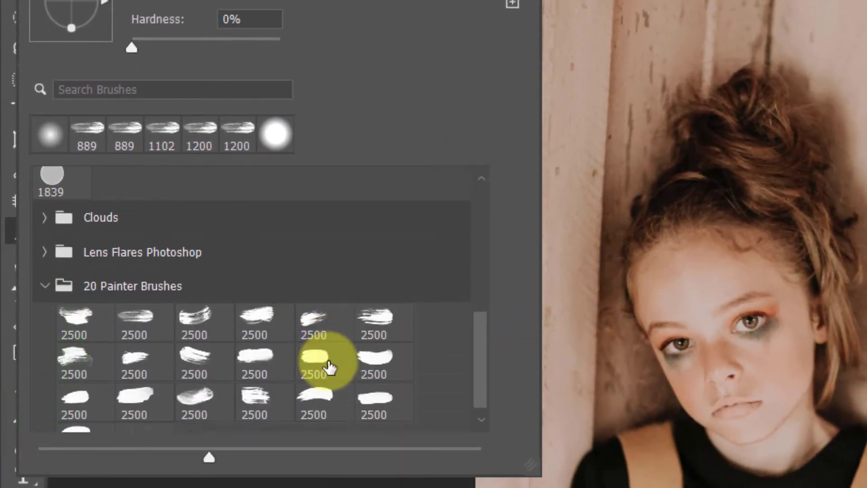
{"action": "scroll", "coordinate": [343, 375], "scroll_direction": "down", "scroll_amount": 1}
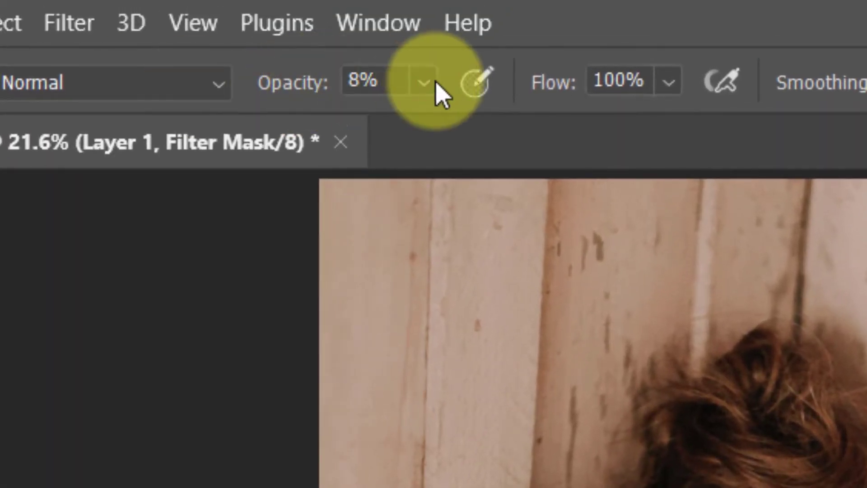
Raise brush opacity to 100% and make white the foreground colour.
{"action": "left_click", "coordinate": [424, 82]}
{"action": "left_click_drag", "start_coordinate": [451, 142], "coordinate": [656, 141]}
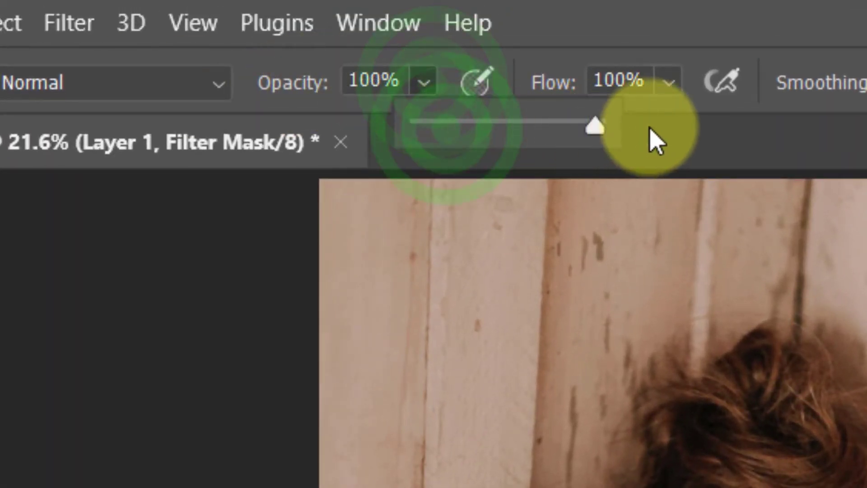
{"action": "left_click", "coordinate": [744, 13]}
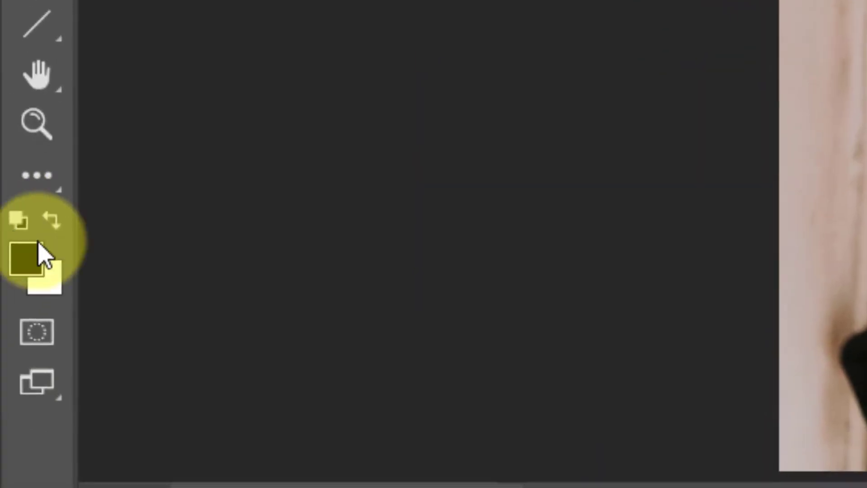
{"action": "left_click", "coordinate": [63, 219]}
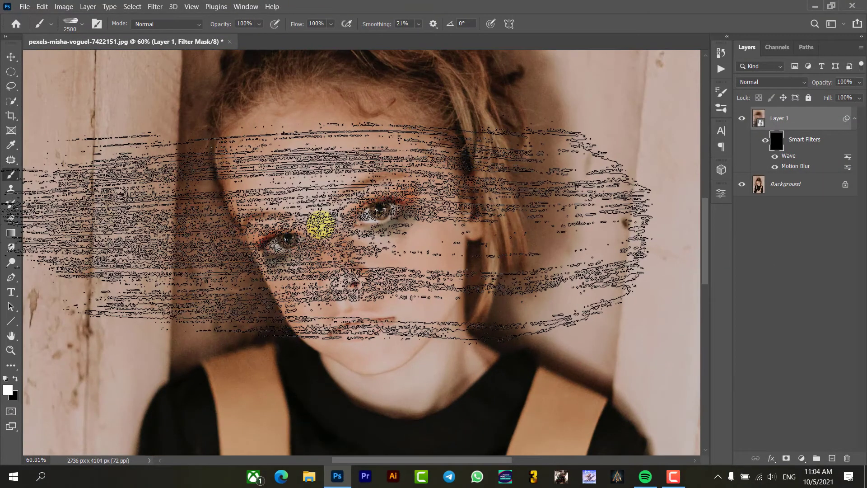
Shrink the brush to 1100 px and paint white across the girl's eyes on the filter mask.
{"action": "key", "text": "bracketleft"}
{"action": "key", "text": "bracketleft"}
{"action": "key", "text": "bracketleft"}
{"action": "key", "text": "bracketleft"}
{"action": "key", "text": "bracketleft"}
{"action": "key", "text": "bracketleft"}
{"action": "key", "text": "bracketleft"}
{"action": "key", "text": "bracketleft"}
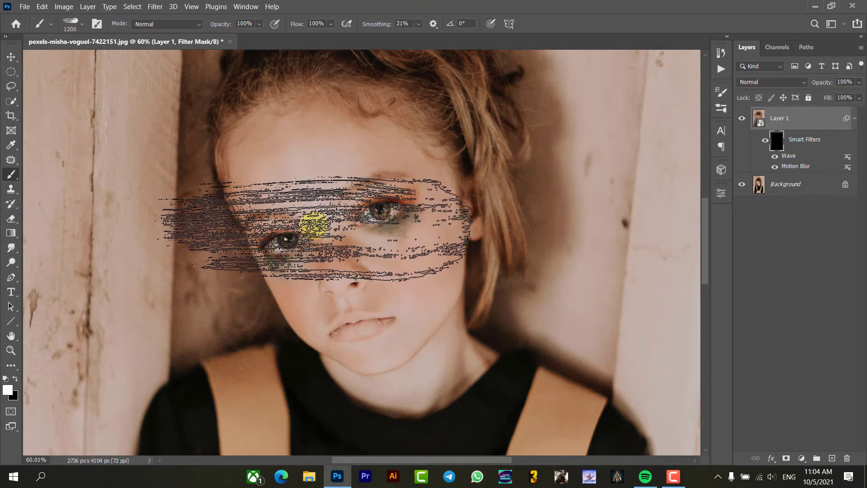
{"action": "key", "text": "bracketleft"}
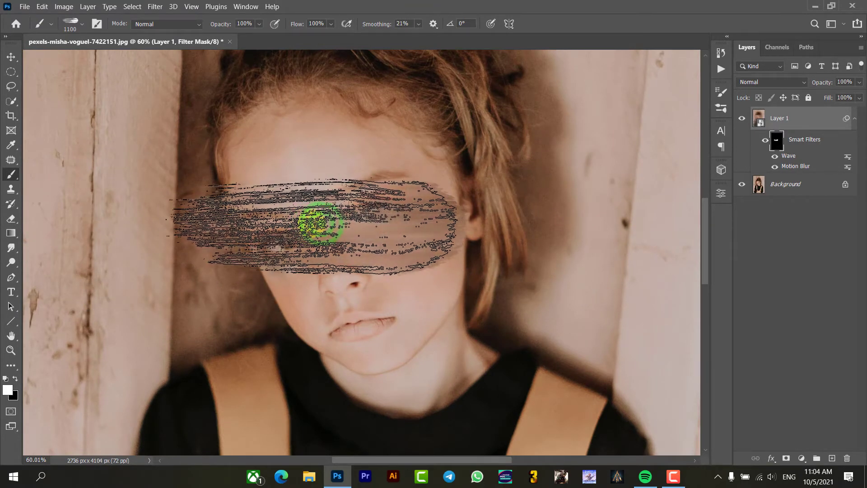
{"action": "left_click_drag", "start_coordinate": [321, 224], "coordinate": [233, 226]}
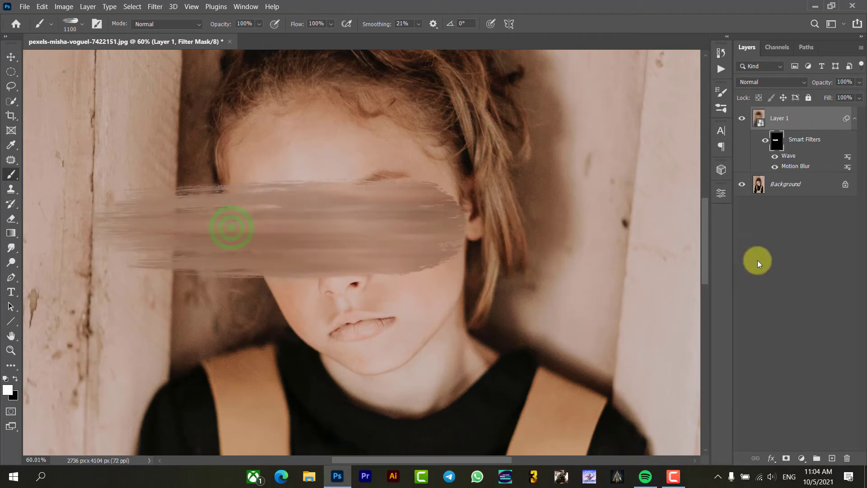
{"action": "left_click", "coordinate": [385, 223]}
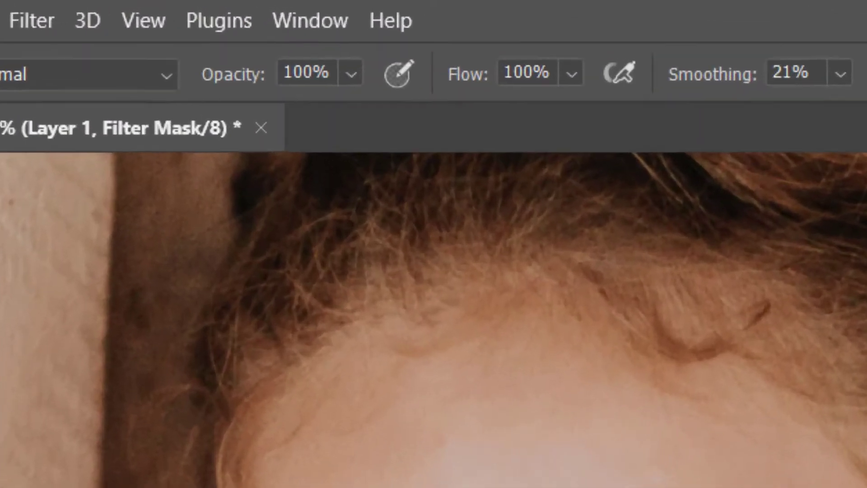
{"action": "left_click", "coordinate": [259, 25]}
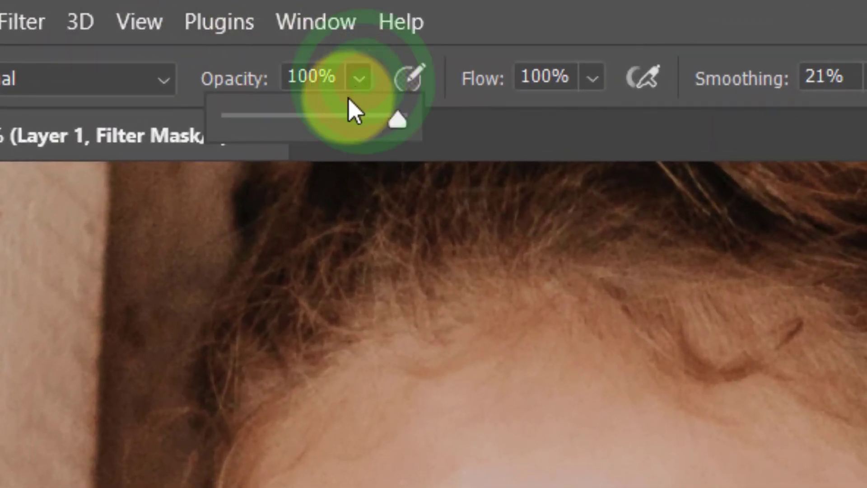
Lower brush opacity to 12% and paint a faint blur over the left wood.
{"action": "left_click_drag", "start_coordinate": [355, 110], "coordinate": [271, 132]}
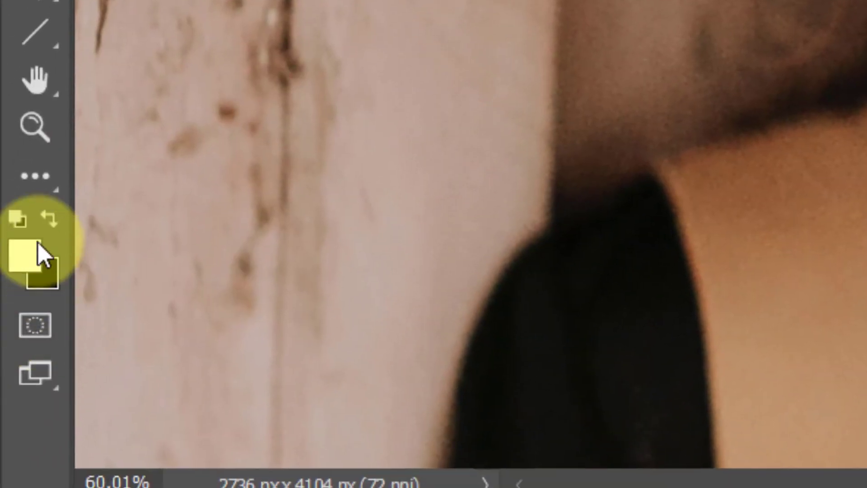
{"action": "left_click_drag", "start_coordinate": [632, 135], "coordinate": [189, 162]}
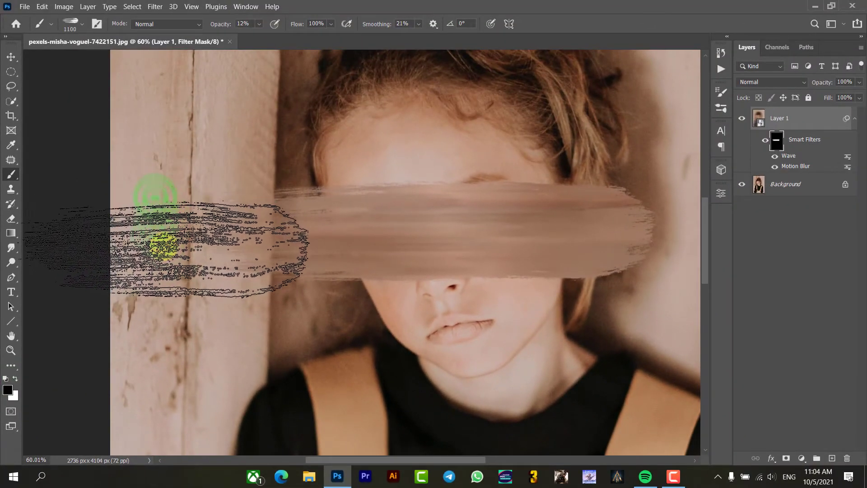
{"action": "left_click_drag", "start_coordinate": [164, 248], "coordinate": [242, 321]}
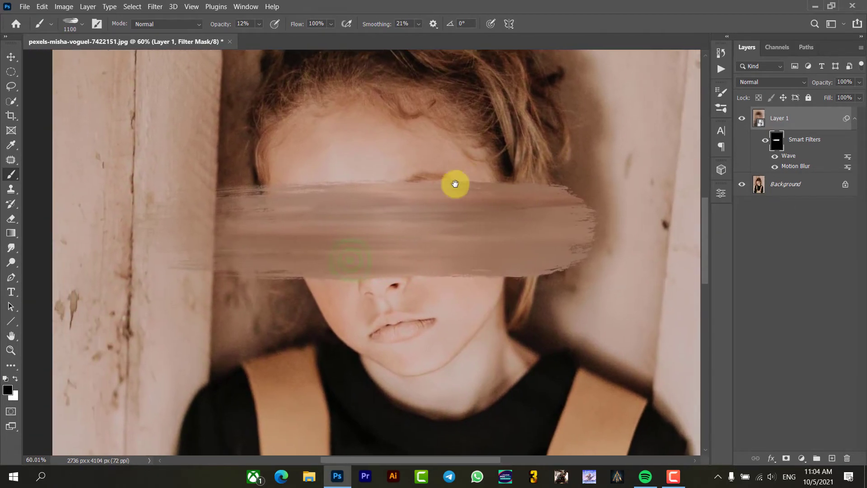
Paint faint strokes over the right wood and across the eyes to soften the band.
{"action": "mouse_move", "coordinate": [243, 320]}
{"action": "left_mouse_down"}
{"action": "mouse_move", "coordinate": [256, 168]}
{"action": "mouse_move", "coordinate": [509, 262]}
{"action": "left_mouse_up"}
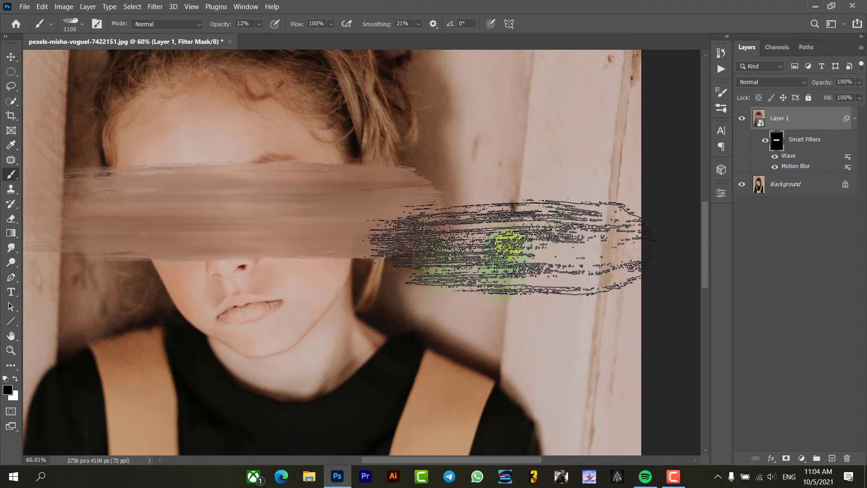
{"action": "mouse_move", "coordinate": [502, 243]}
{"action": "left_mouse_down"}
{"action": "mouse_move", "coordinate": [519, 158]}
{"action": "mouse_move", "coordinate": [503, 145]}
{"action": "mouse_move", "coordinate": [551, 194]}
{"action": "mouse_move", "coordinate": [445, 217]}
{"action": "mouse_move", "coordinate": [528, 180]}
{"action": "left_mouse_up"}
{"action": "left_click_drag", "start_coordinate": [257, 241], "coordinate": [358, 251]}
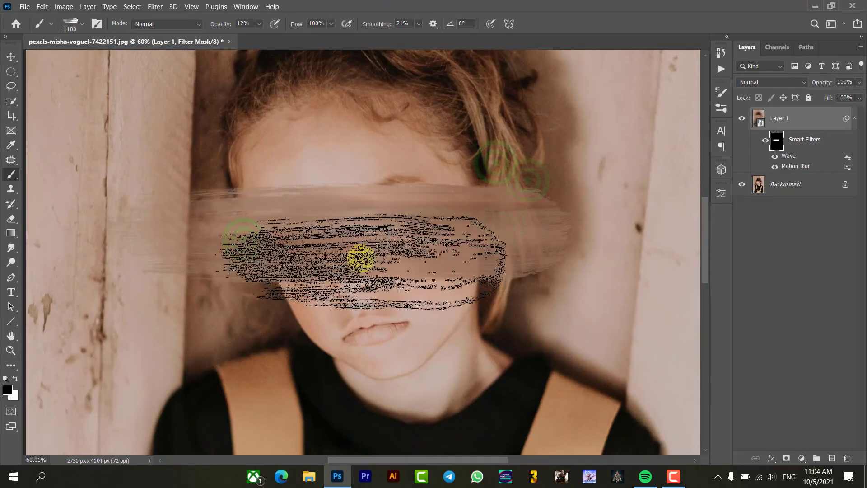
{"action": "mouse_move", "coordinate": [217, 225]}
{"action": "left_mouse_down"}
{"action": "mouse_move", "coordinate": [262, 217]}
{"action": "mouse_move", "coordinate": [267, 226]}
{"action": "mouse_move", "coordinate": [345, 223]}
{"action": "mouse_move", "coordinate": [447, 239]}
{"action": "mouse_move", "coordinate": [244, 219]}
{"action": "left_mouse_up"}
{"action": "scroll", "coordinate": [537, 174], "scroll_direction": "down", "scroll_amount": 2}
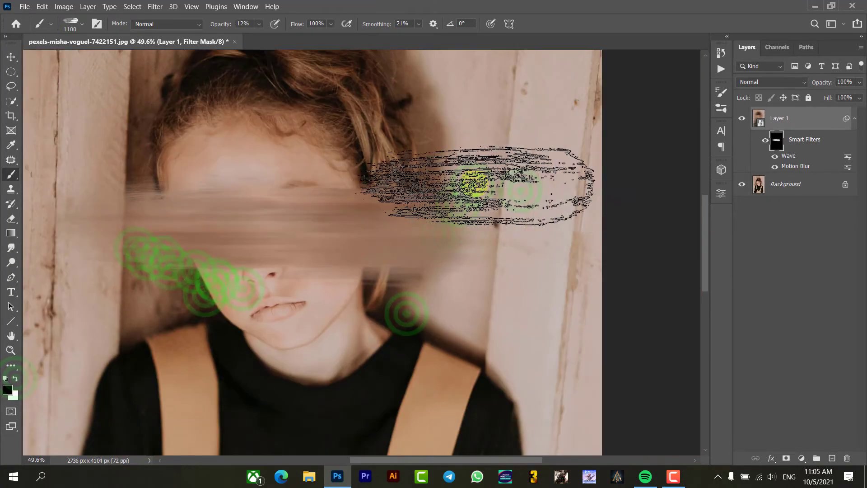
{"action": "scroll", "coordinate": [464, 271], "scroll_direction": "down", "scroll_amount": 5}
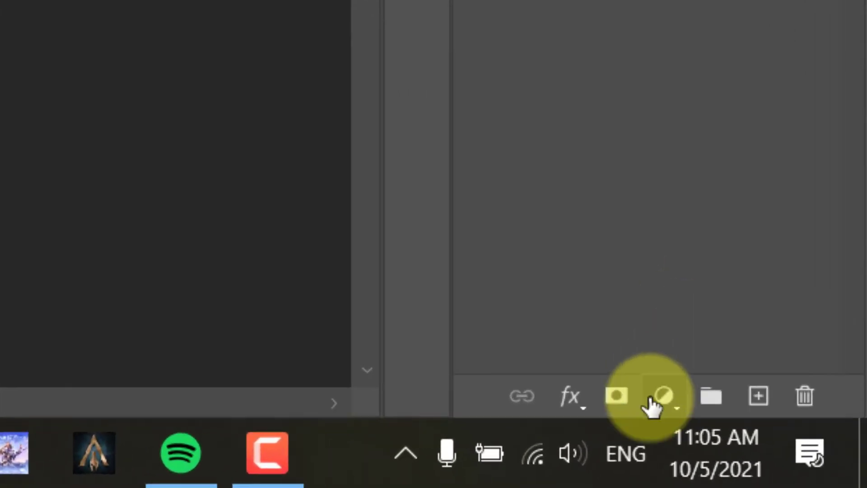
Add a Black & White adjustment with Yellows at -12, then stamp visible layers into Layer 2.
{"action": "left_click", "coordinate": [799, 459]}
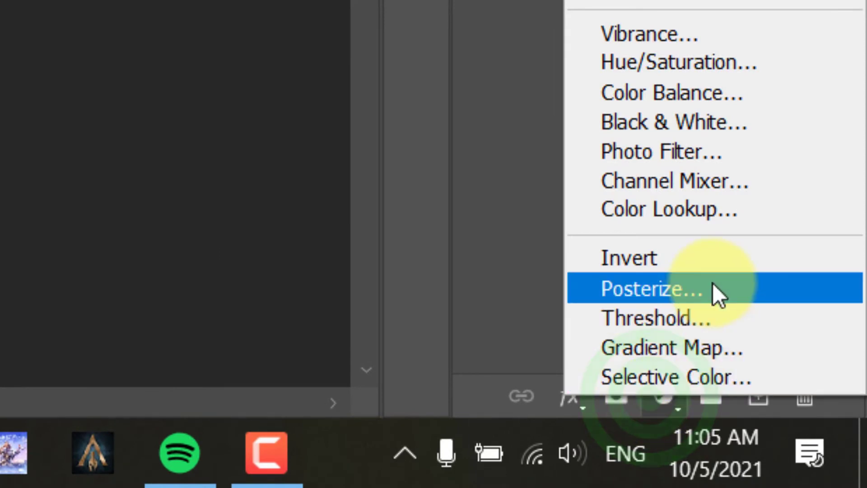
{"action": "left_click", "coordinate": [733, 120]}
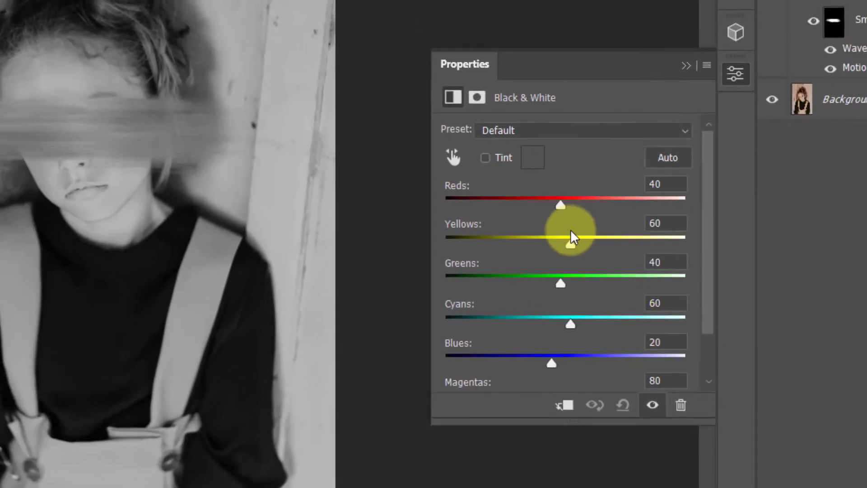
{"action": "left_click_drag", "start_coordinate": [571, 246], "coordinate": [558, 246]}
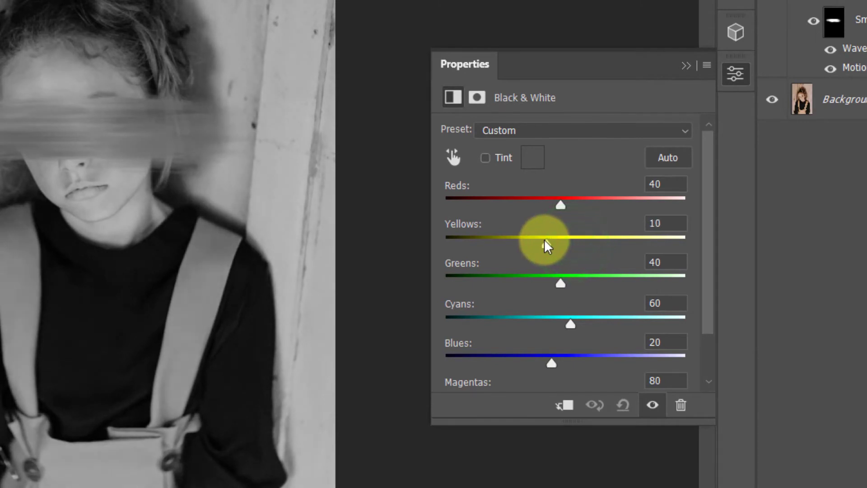
{"action": "left_click", "coordinate": [686, 67]}
{"action": "key", "text": "ctrl+alt+shift+e"}
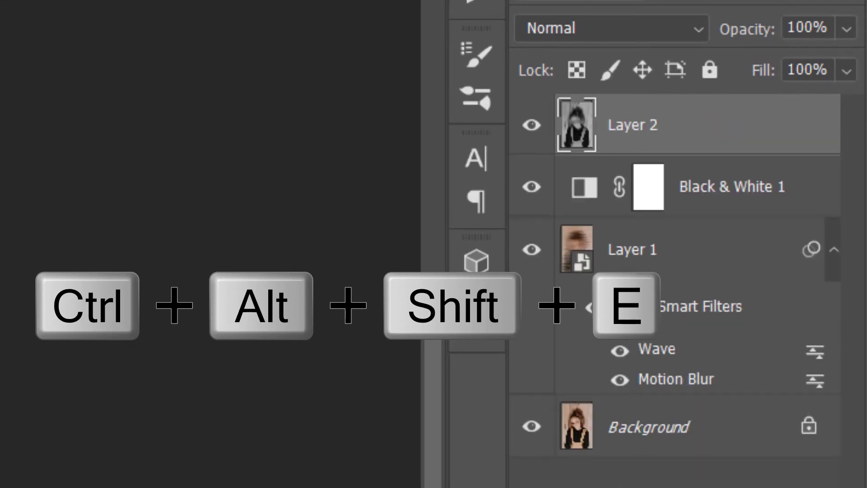
Convert Layer 2 to a smart object and add 37.64% monochromatic noise grain.
{"action": "right_click", "coordinate": [704, 131]}
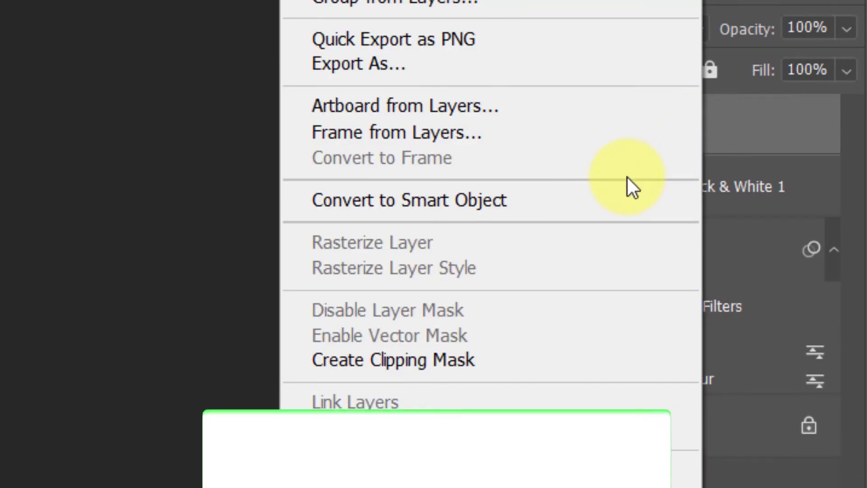
{"action": "left_click", "coordinate": [598, 196]}
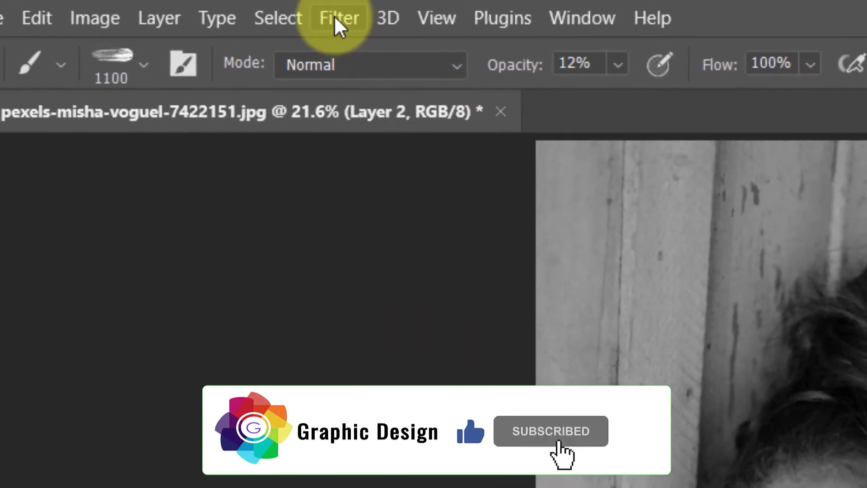
{"action": "left_click", "coordinate": [335, 18]}
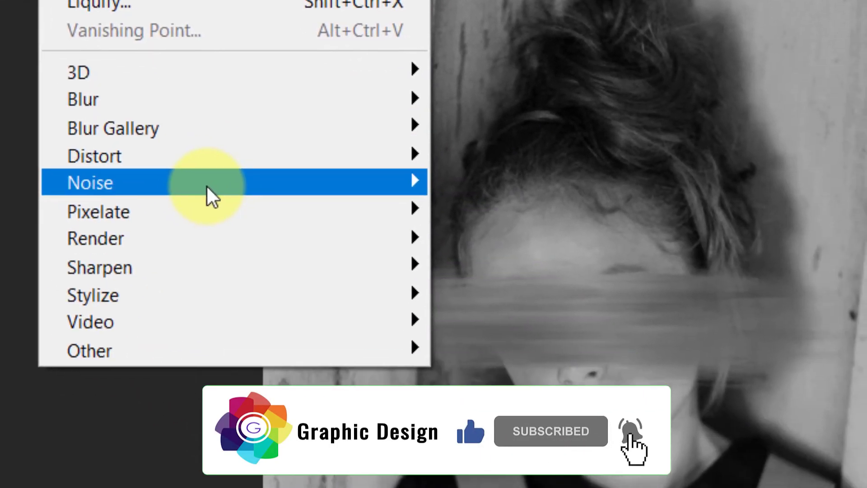
{"action": "mouse_move", "coordinate": [203, 182]}
{"action": "left_click", "coordinate": [486, 182]}
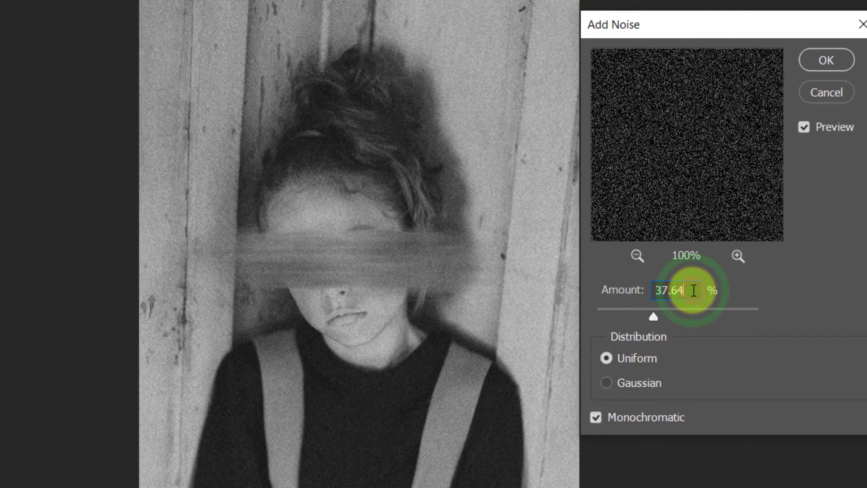
{"action": "left_click", "coordinate": [825, 62]}
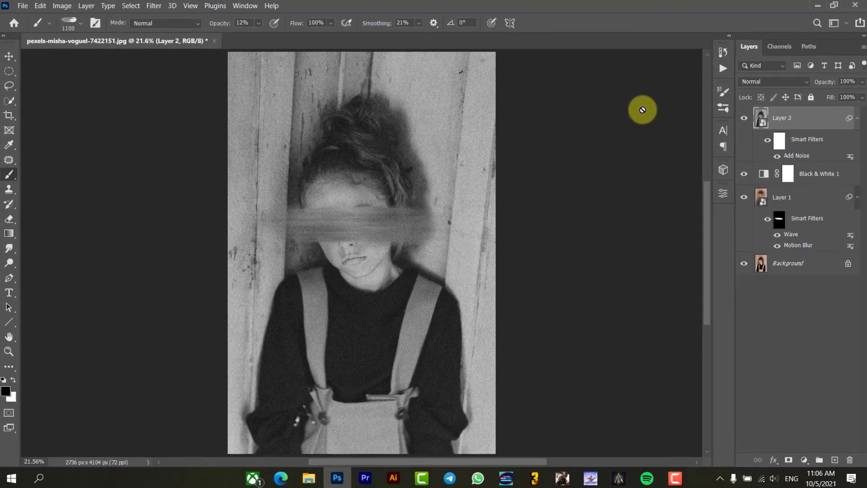